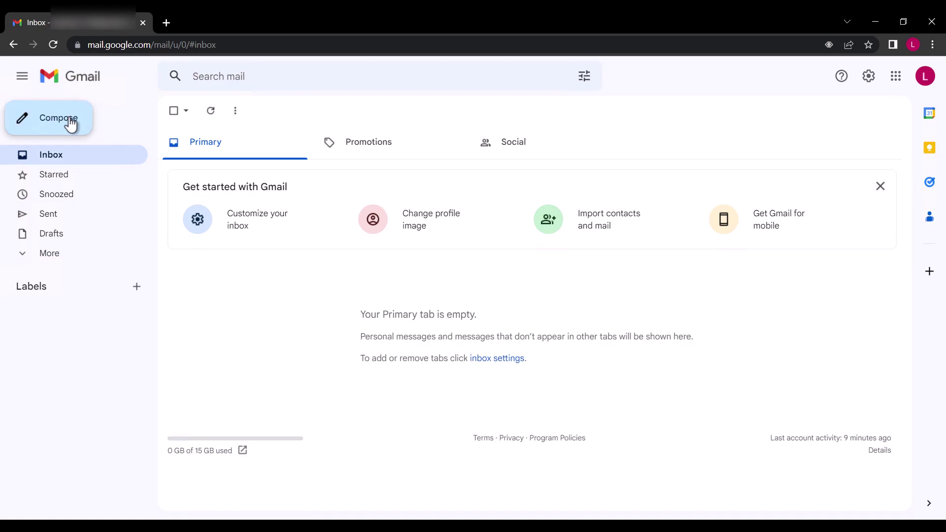
Start a full-size new email with subject 'Unlock Financial freedom: Proven Online Money-Making Secrets Inside! 🤑'
click(71, 125)
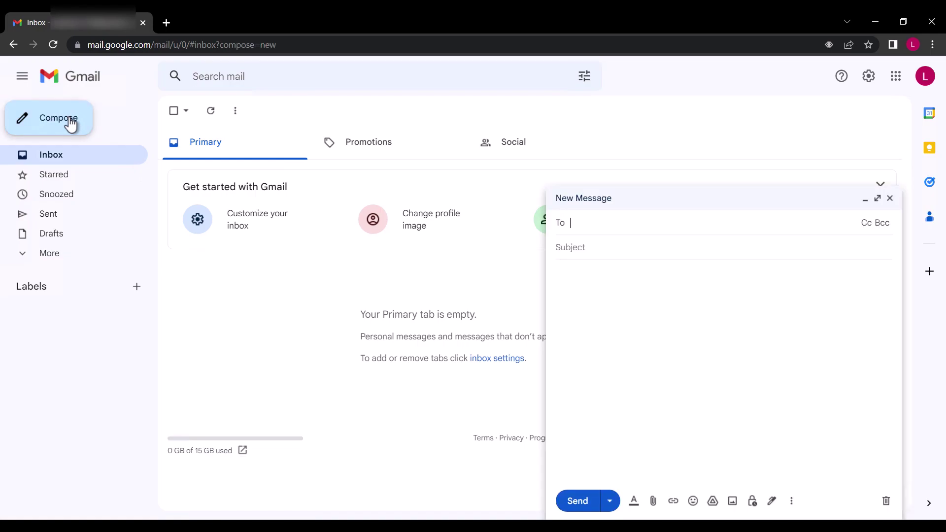
click(878, 199)
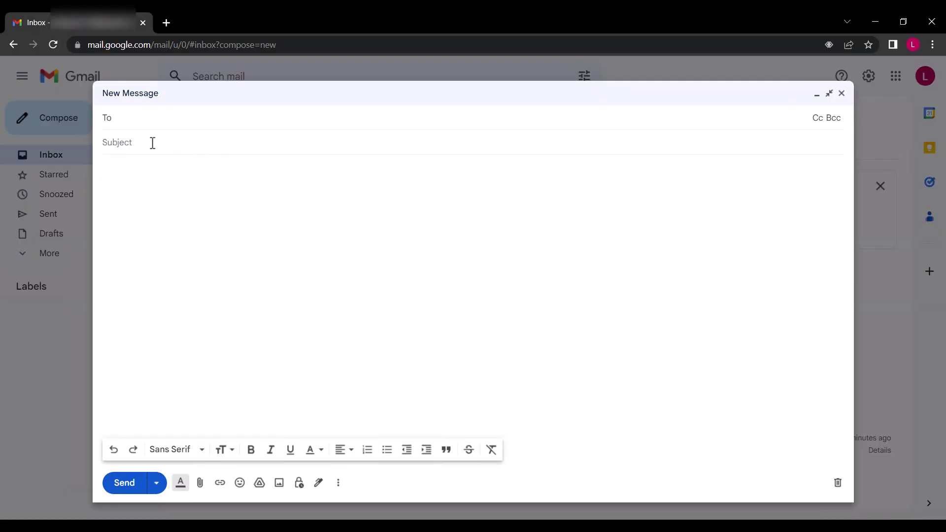
click(151, 142)
text(Unlock Financial freedom:)
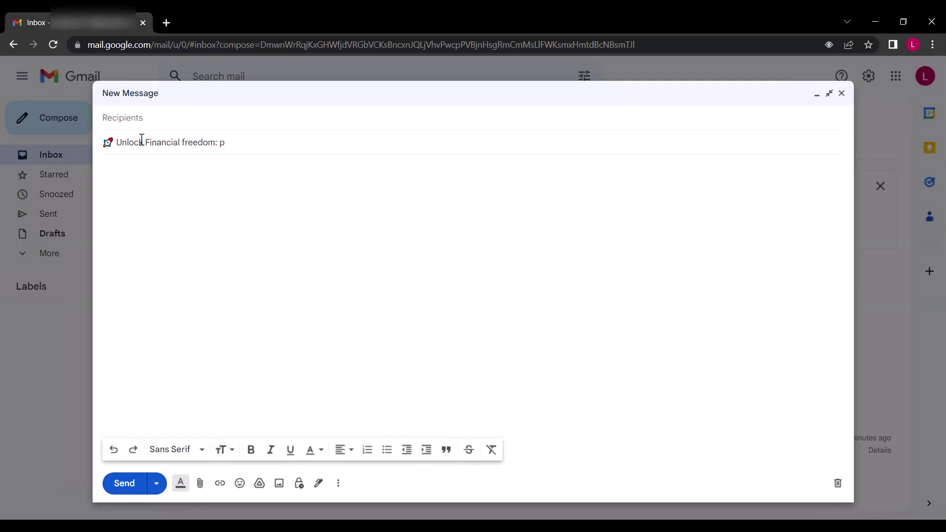
text( Proven Online Money-Making Se)
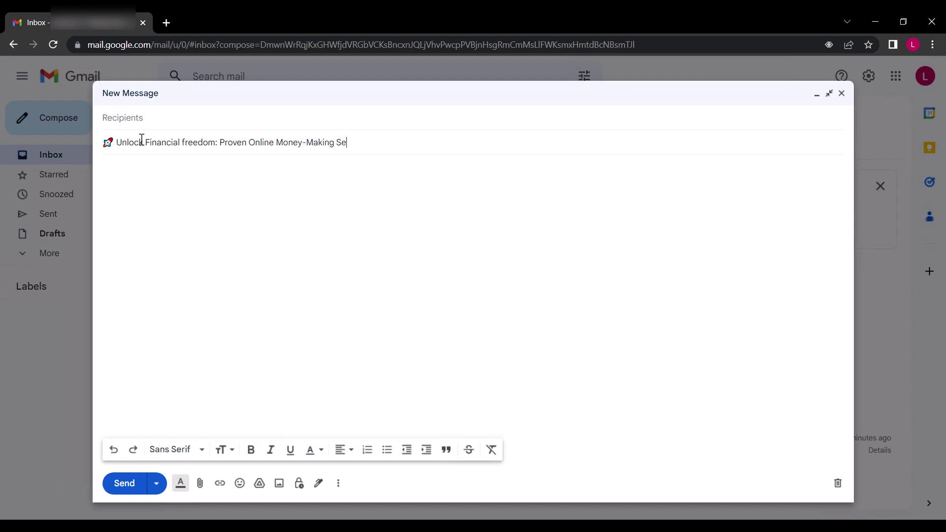
text(crets Inside! 🤑)
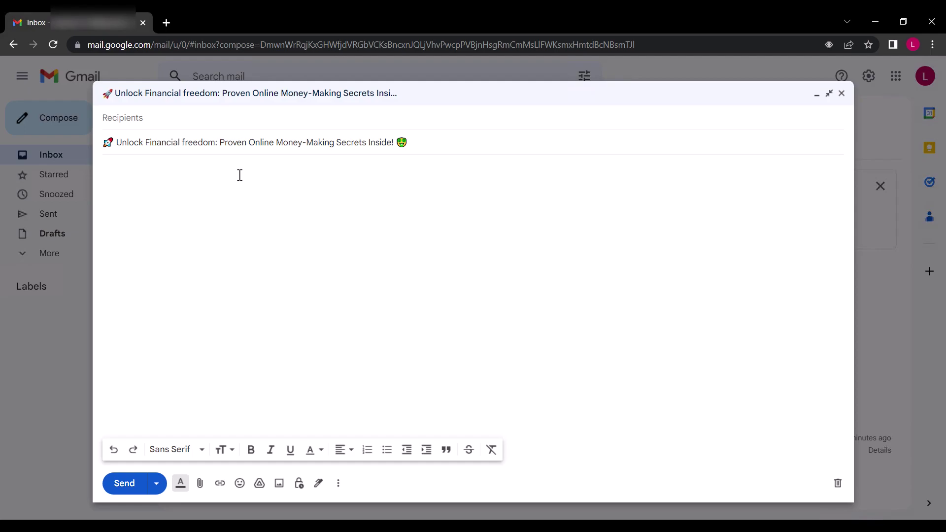
Write the greeting 'Hello {{Given Name}} {{Family Name}}' and the opening ebook pitch paragraphs
click(138, 170)
text(Hello {{Given Name}} {{Family Name}})
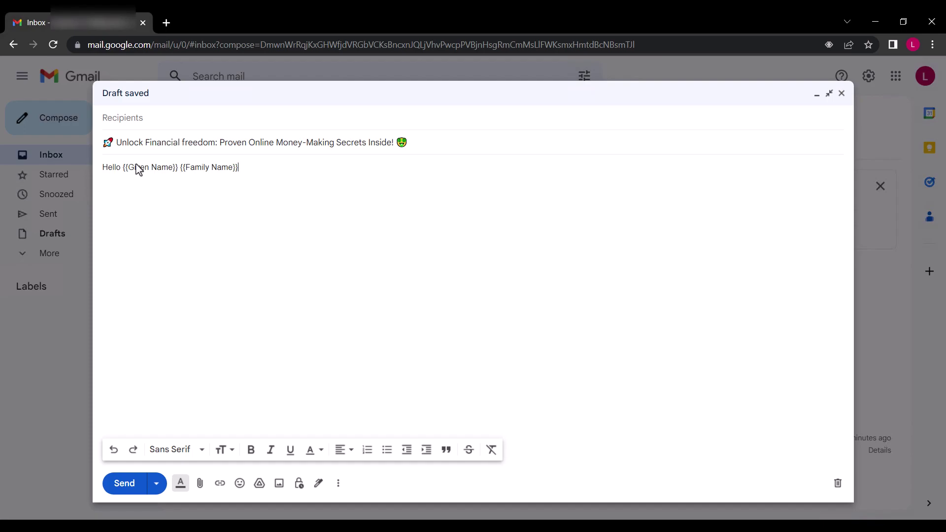
key(Return)
key(Return)
text(Are you tired of the daily grind? Ready to u)
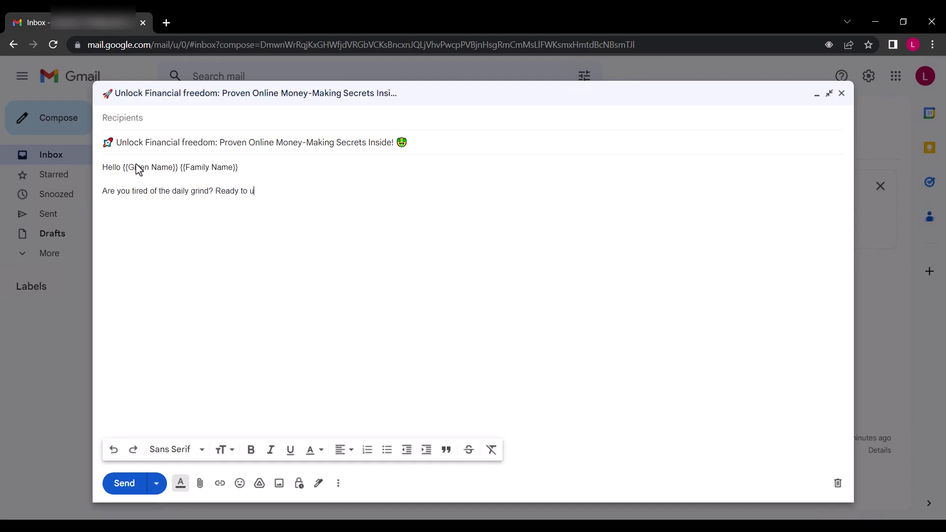
text(nlock your financial freedom and start making money online?)
key(Return)
text(We've got just the solution you've been waiting for: "The Ultimate Guid)
text(e)
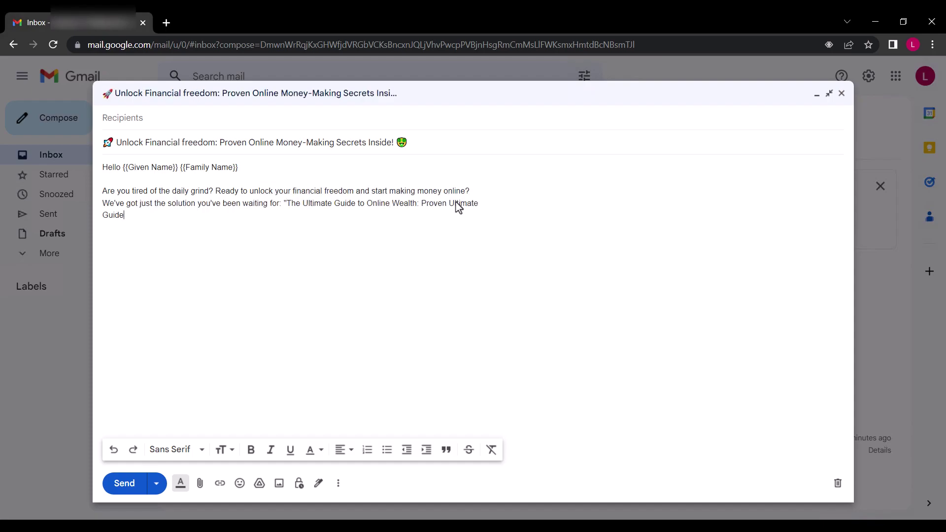
text( to Online Wealth: Proven strategies for a Six-Figure Income.")
key(Return)
key(Return)
text(In this game-changing ebook, you'll discover:)
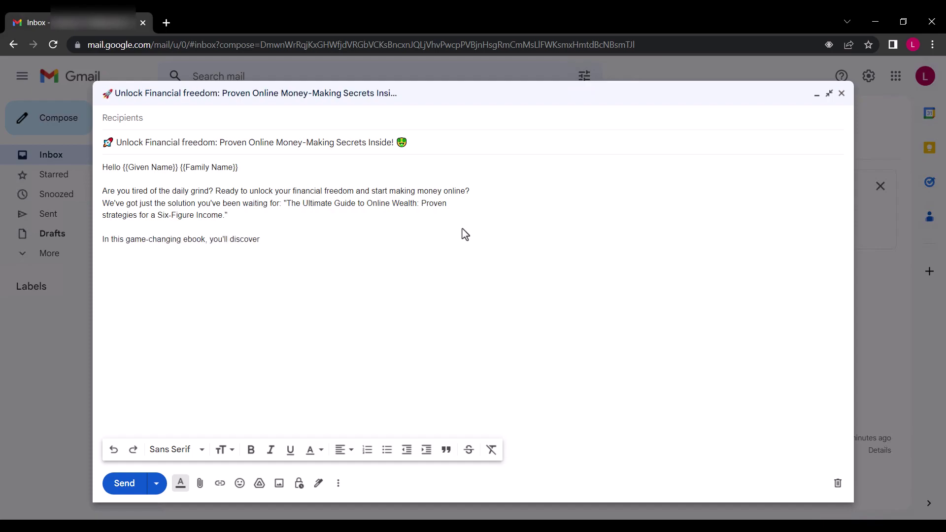
Add the four numbered benefits, from passive-income business models to step-by-step setup guides
key(Return)
key(Return)
text(1. Top online business models that generate passive income)
key(Return)
text(2. Proven strategies to build a profitable online presence)
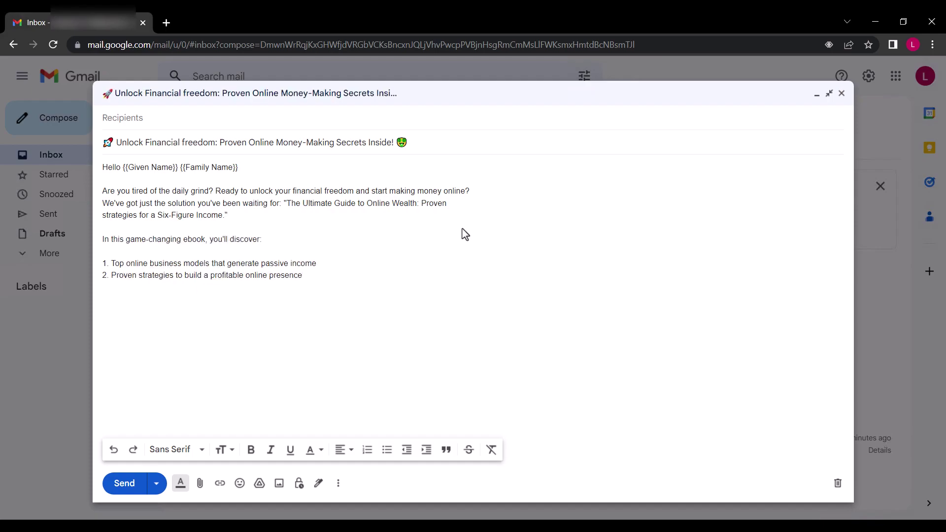
key(Return)
text(3. Insider tips on maximizing earnings from affiliate marketing,)
key(Return)
text(e-commerce, and more.)
key(Return)
text(4. Step by step guides for setting up your online empire.)
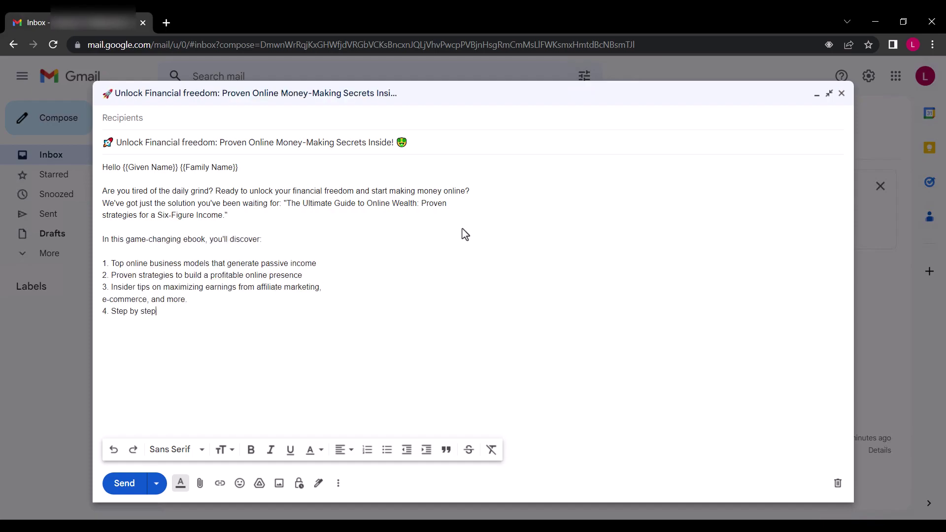
Add the financial-freedom paragraph, the 50% discount limited-time offer and the 'Click Here' call to action
key(Return)
key(Return)
text(This is your chance to live the life you've always dreamed of, free from financial)
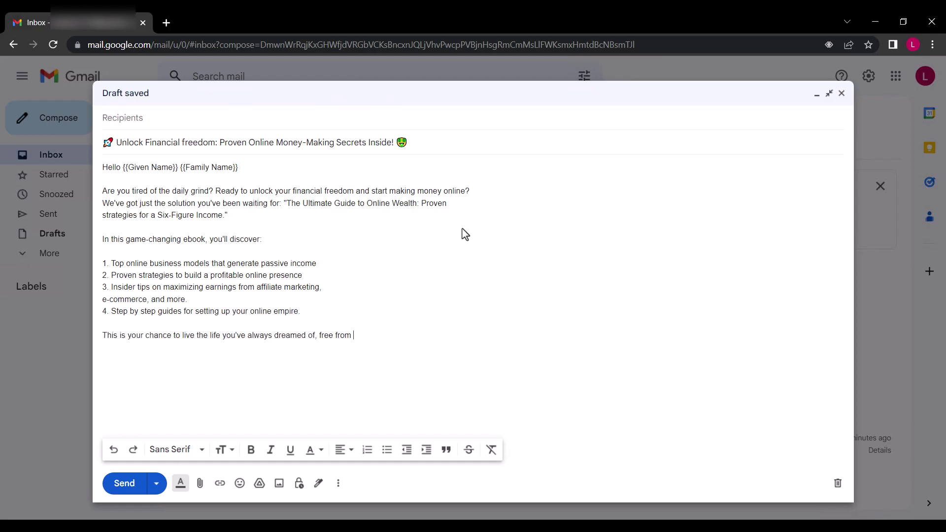
key(Return)
text(constraints and the 9-5 grind.)
key(Return)
key(Return)
text(⭐ LIMITED TIME OFFER:)
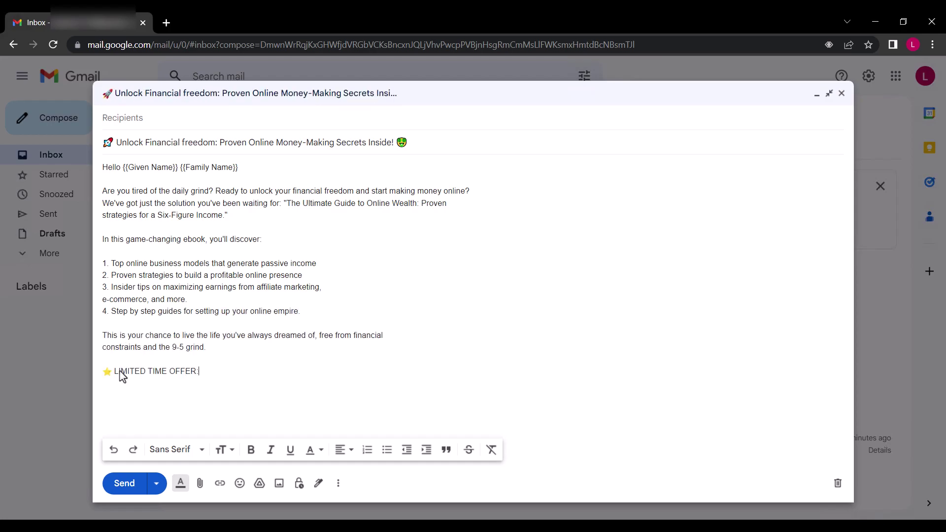
text( Grab your copy now at an exclusive 50% discount! ⭐)
key(Return)
key(Return)
text(🔥 Click Here to claim your copy and start making money online TODAY! 🔥)
Finish with the closing paragraph and a 'To your success,' sign-off with the sender's name
key(Return)
key(Return)
text(Don't miss out on this opportunity to transform your life. Unleash your financial potential and)
key(Return)
text(join the ranks of successful online entrepreneurs.)
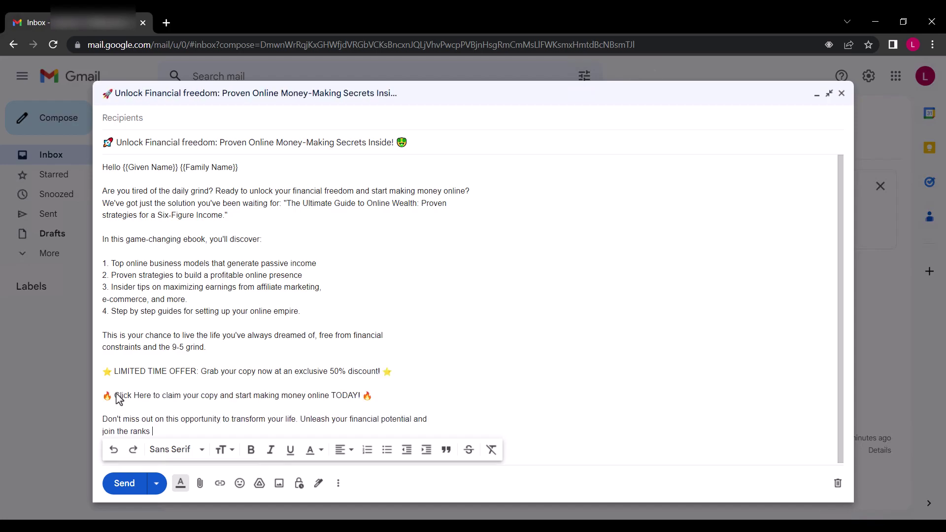
key(Return)
key(Return)
text(To your success,)
key(Return)
key(Return)
key(Return)
Set the entire message body, greeting through sign-off, to the Large text size
key(ctrl+a)
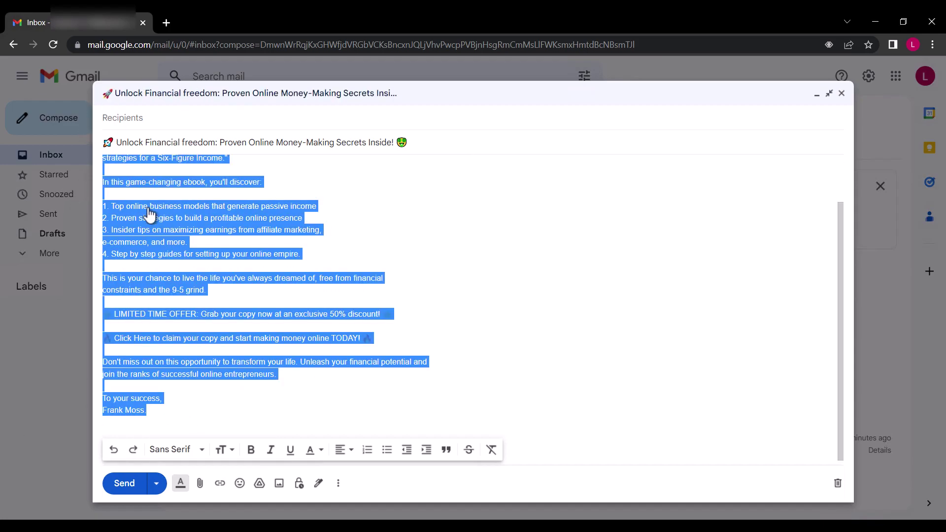
scroll(129, 207, up, 2)
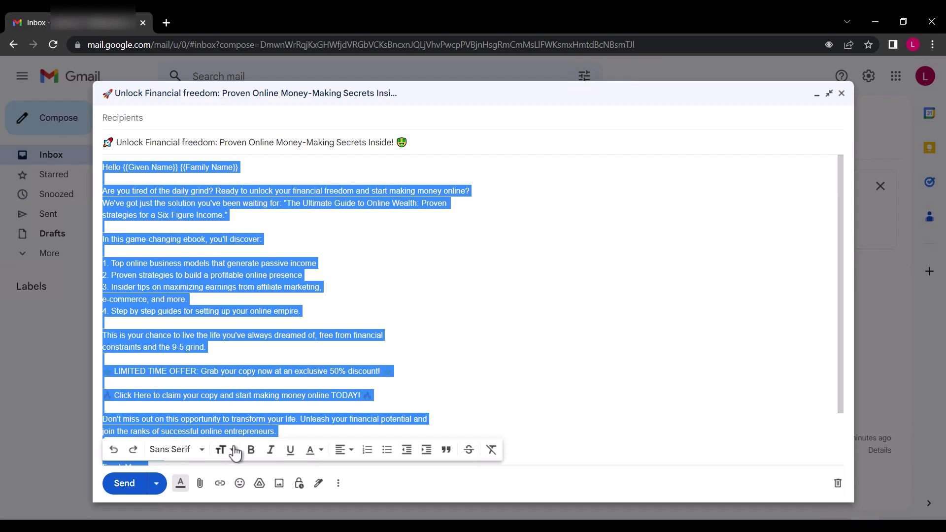
click(224, 449)
click(248, 414)
click(304, 305)
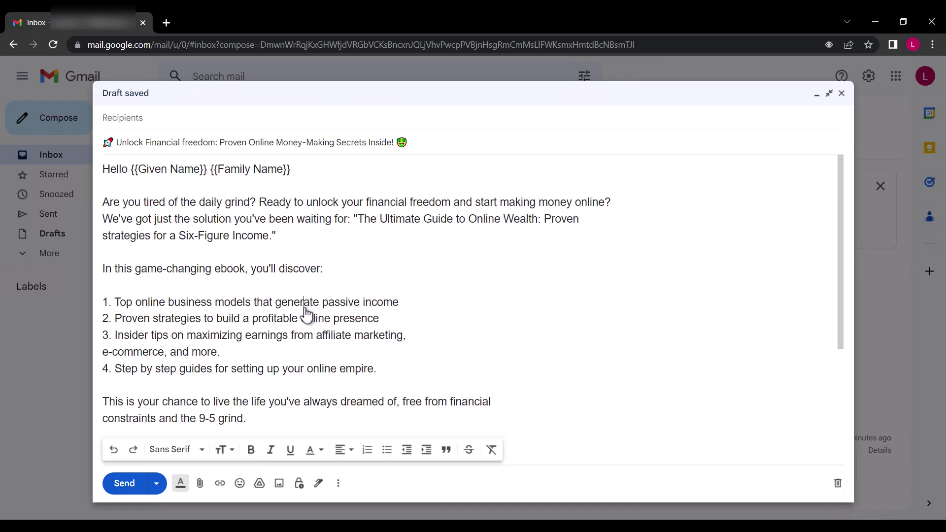
scroll(305, 313, down, 4)
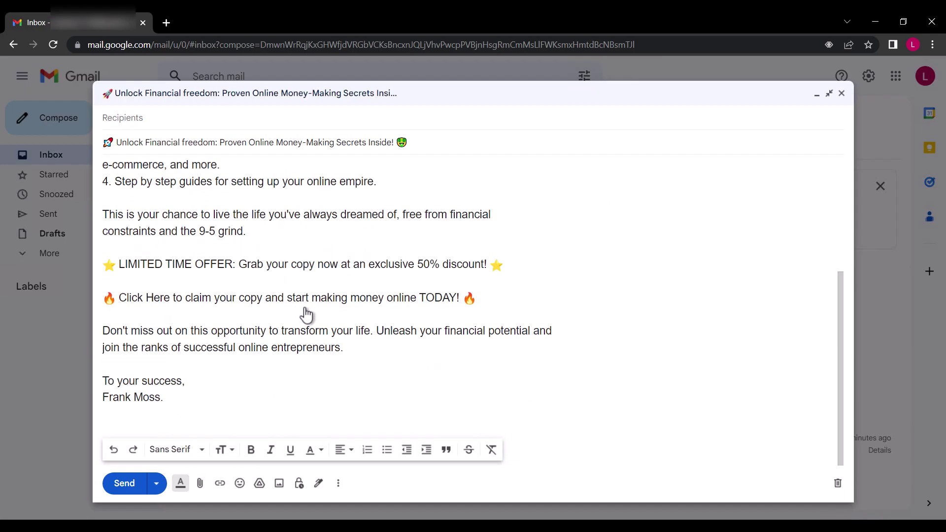
scroll(306, 314, up, 4)
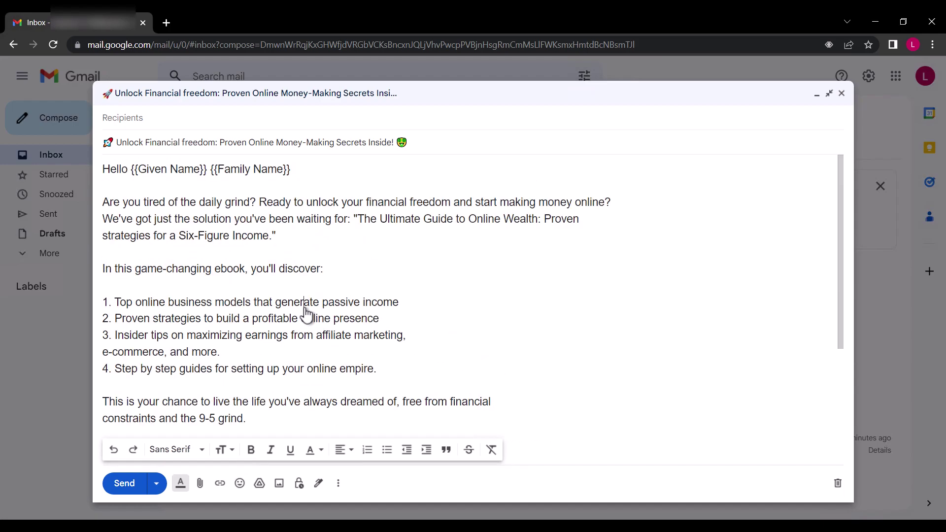
Save the email as a draft and show it in the Drafts list
click(843, 94)
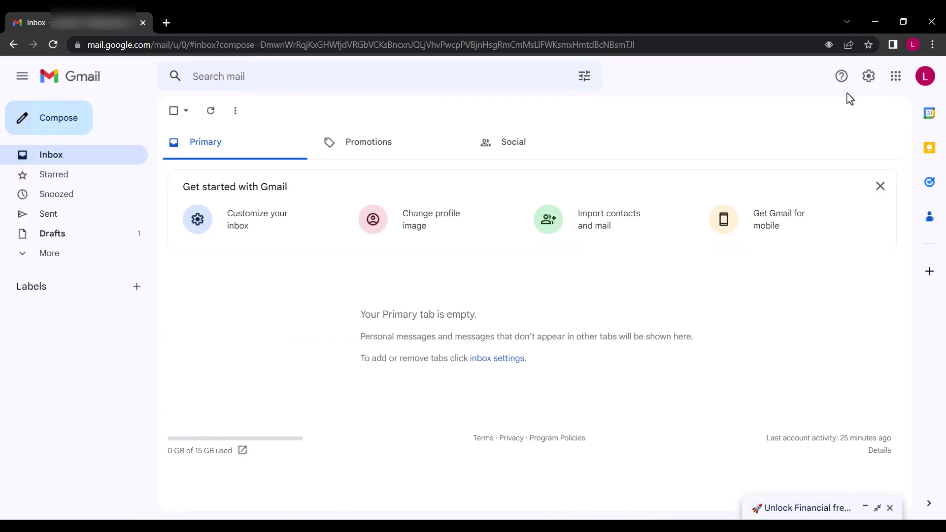
click(121, 244)
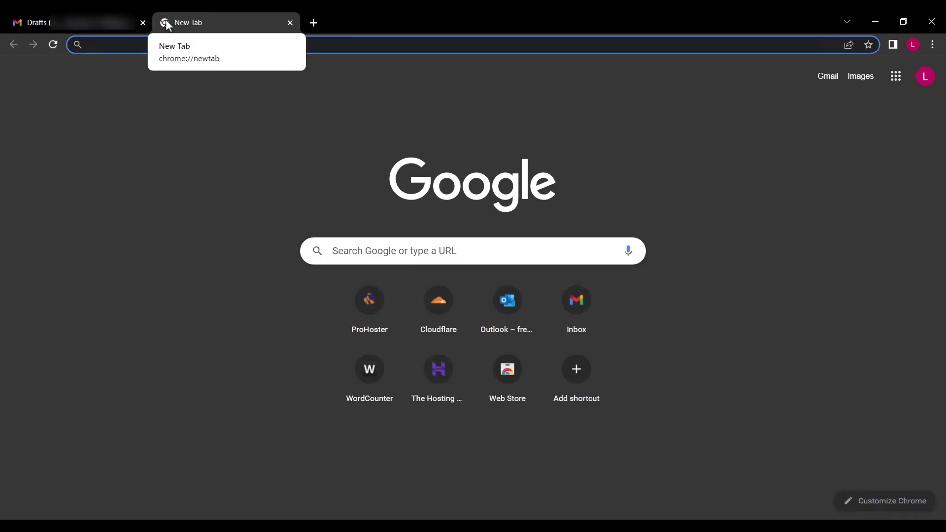
Search the web for 'google sheets' and open the Google Sheets sign-in result
text(google sh)
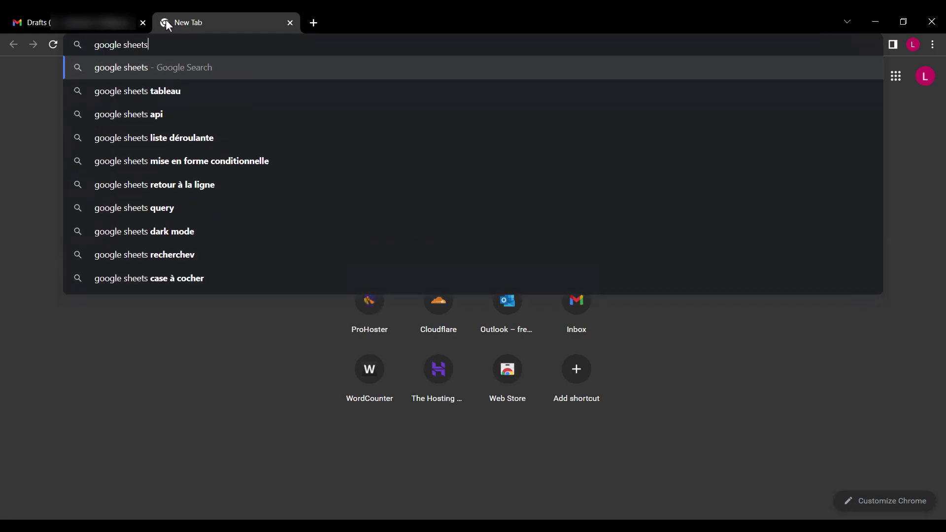
text(eets)
key(Return)
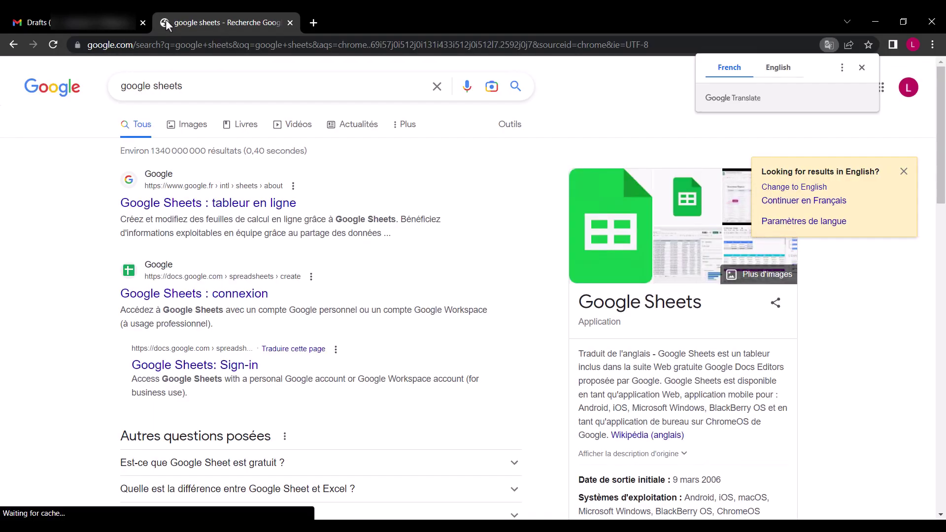
click(202, 365)
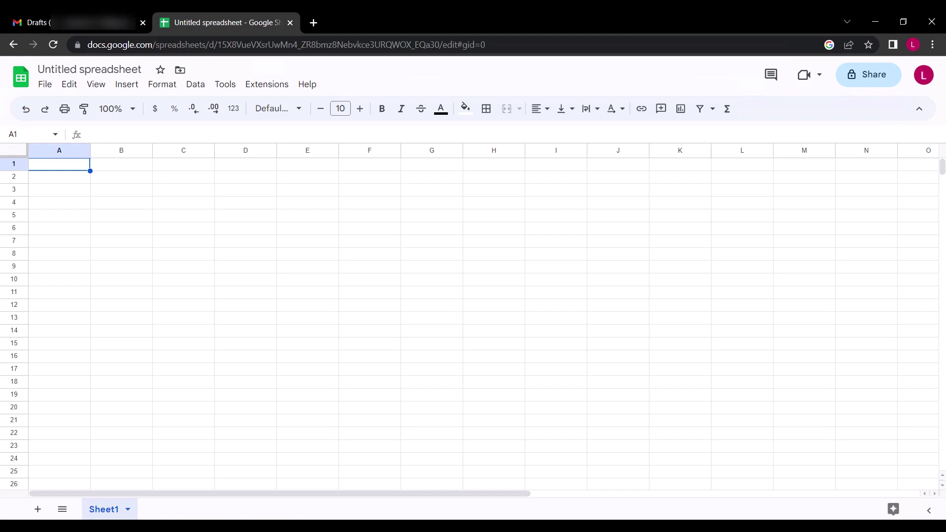
Rename the spreadsheet to 'Make Money Online' and bring up Extensions > Add-ons
click(63, 70)
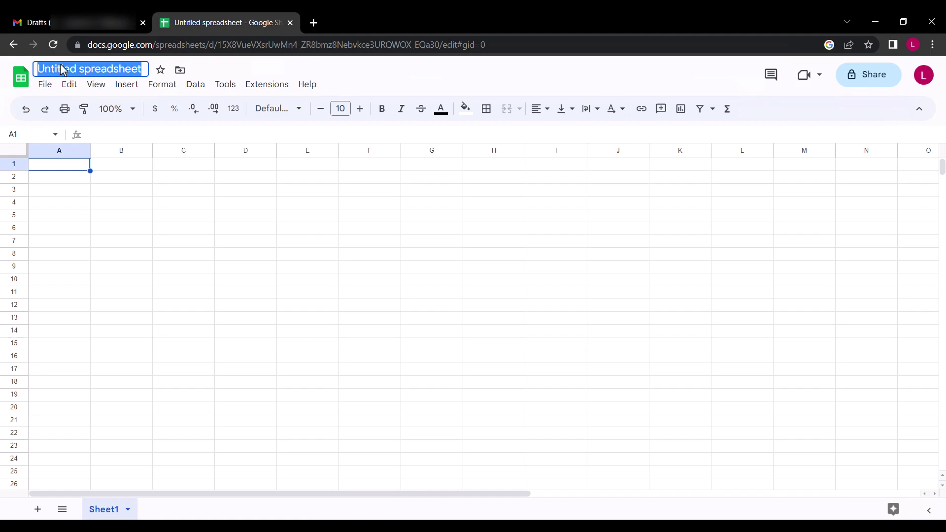
text(Make Money Online)
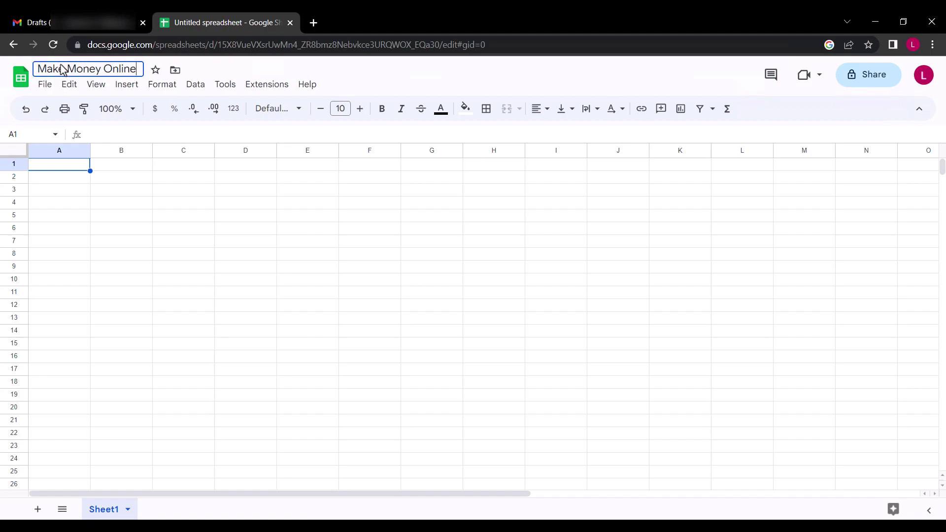
click(54, 174)
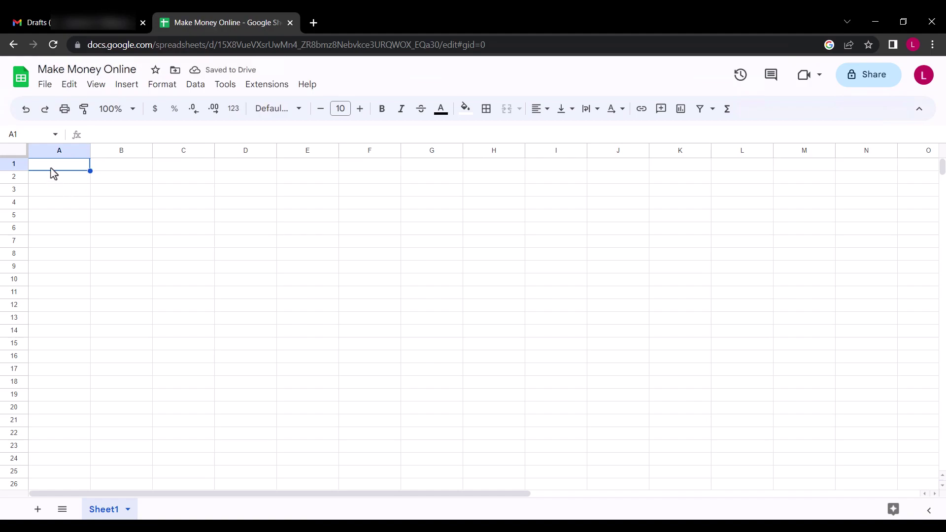
click(264, 88)
mouse_move(270, 104)
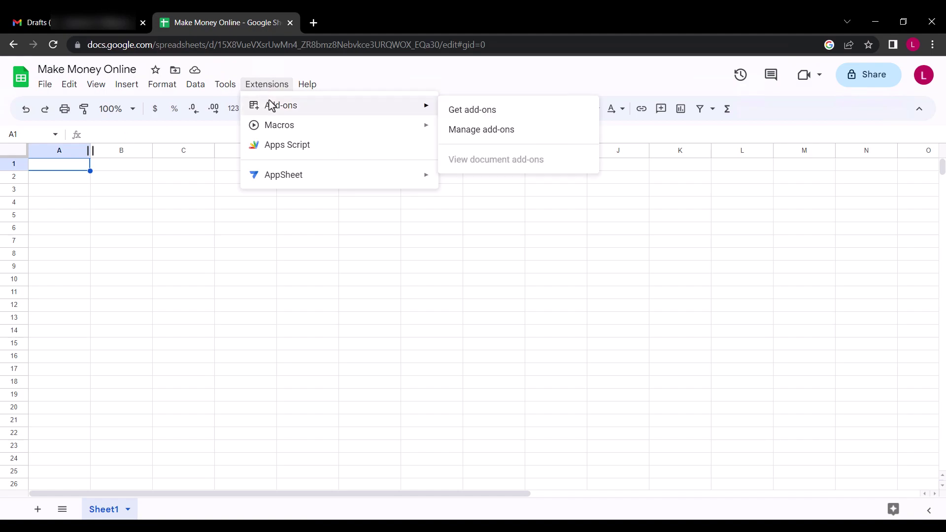
Search the Workspace Marketplace for 'mergo mail merge' and open the Mergo mail merge listing
click(482, 116)
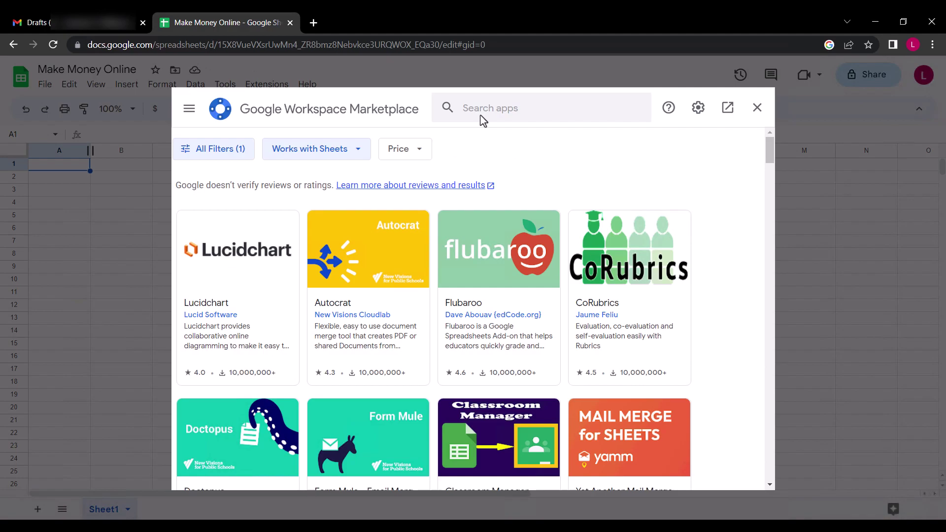
click(493, 111)
text(mergo mail merge)
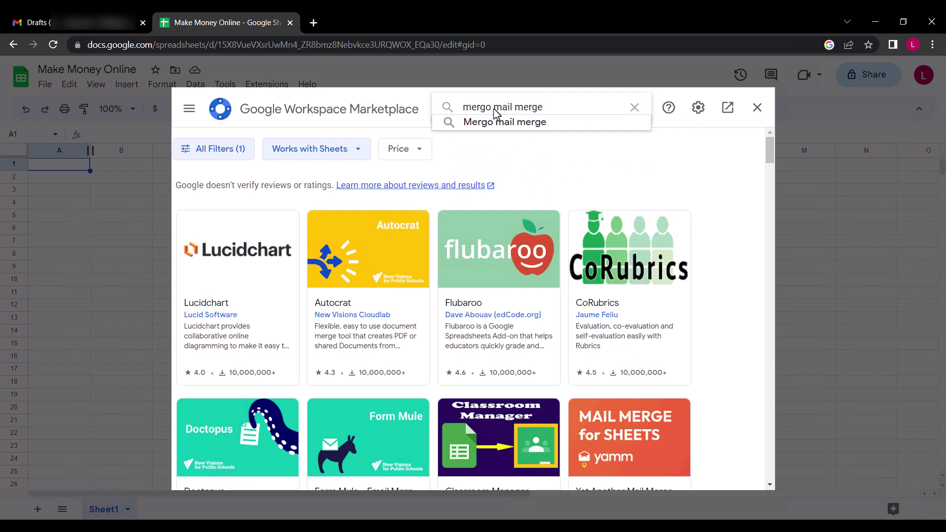
key(Return)
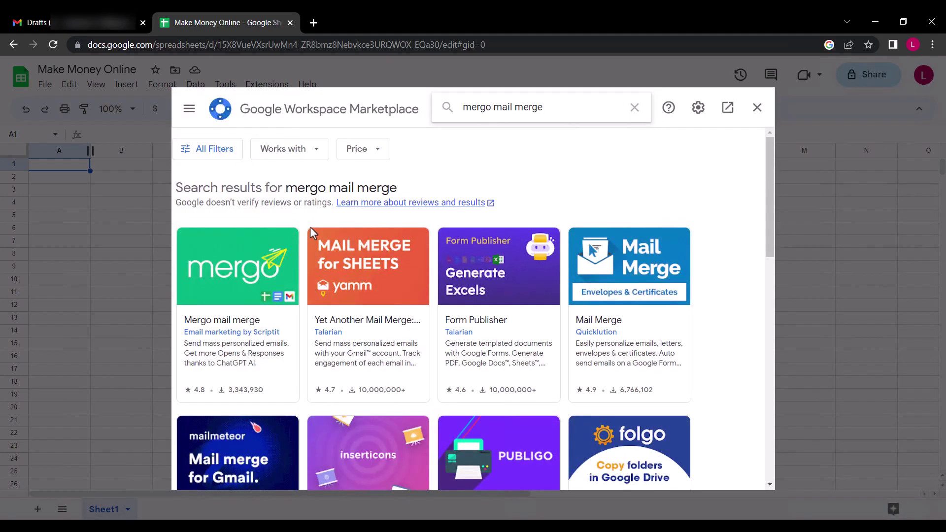
click(246, 254)
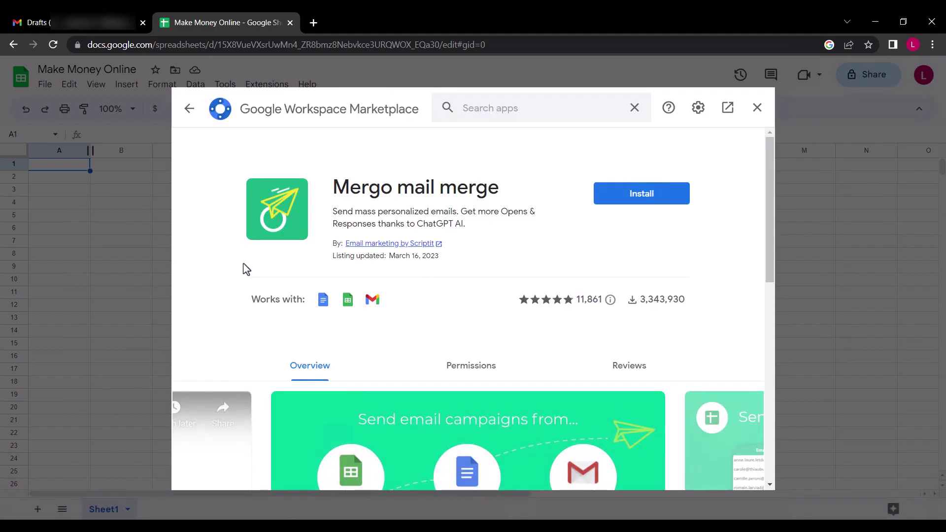
Install Mergo mail merge, choosing the Google account and allowing its requested access
click(639, 195)
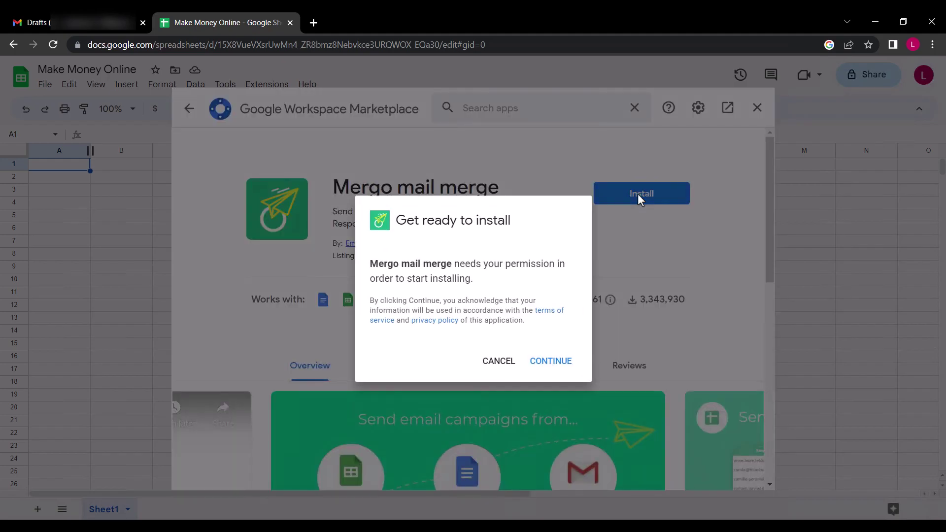
click(551, 364)
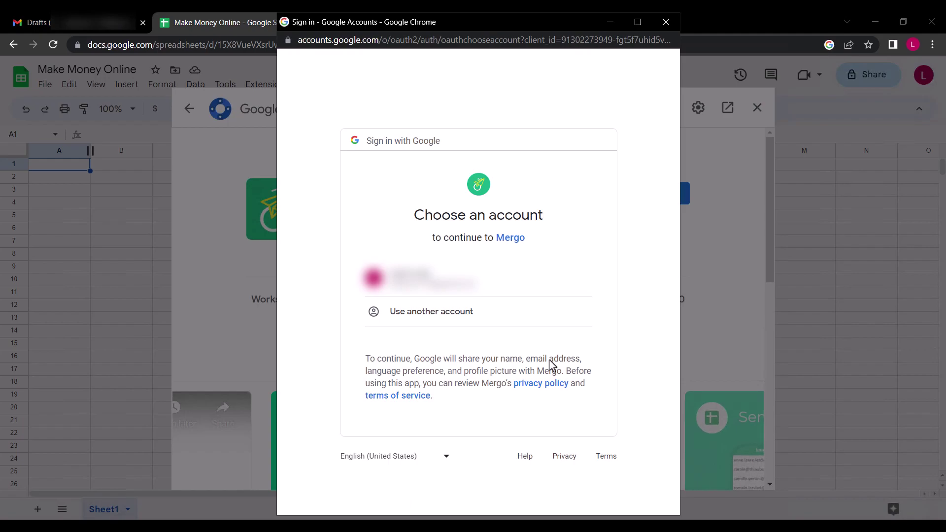
click(432, 290)
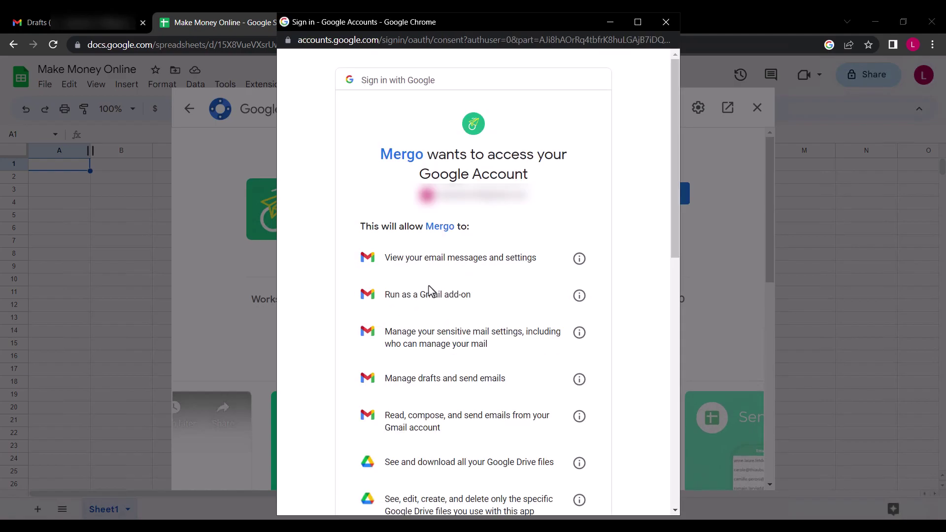
scroll(430, 290, down, 7)
scroll(432, 291, down, 5)
click(523, 437)
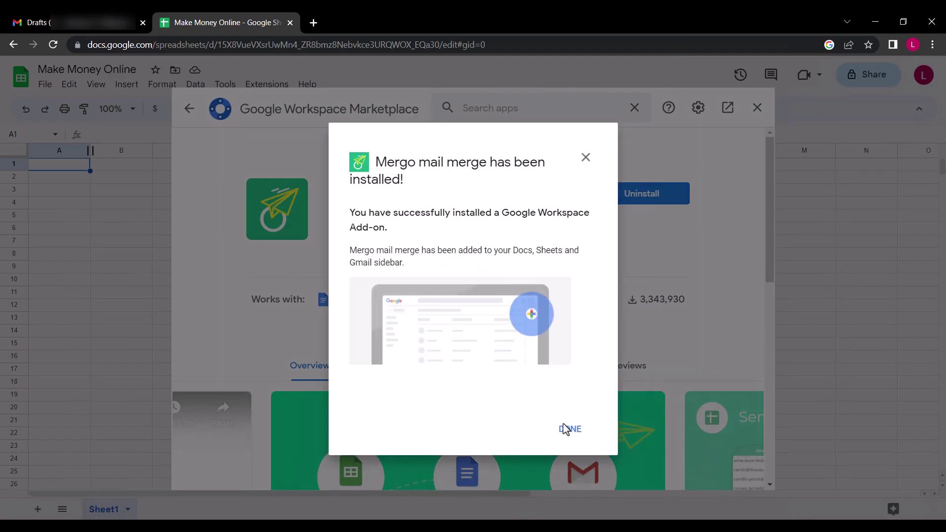
click(566, 426)
Close the Marketplace, reload the spreadsheet and open Mergo from the add-ons side panel
click(758, 110)
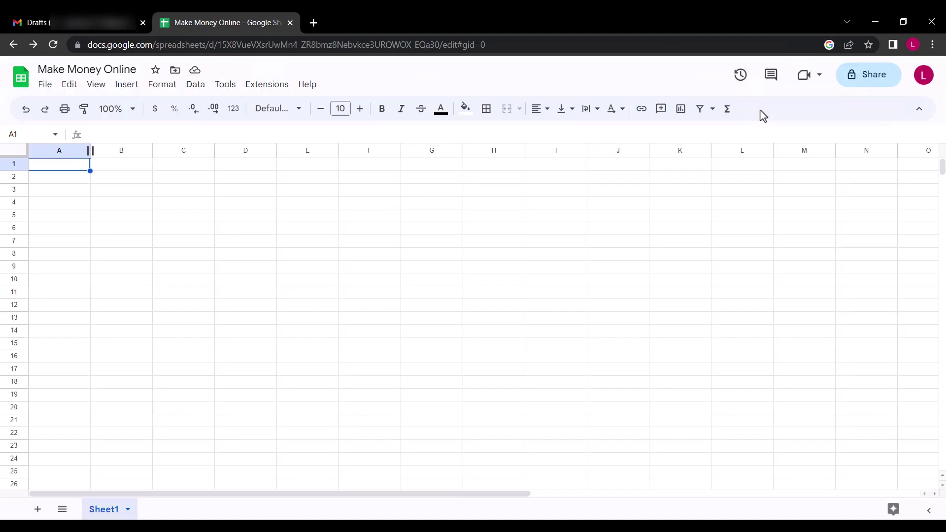
click(53, 45)
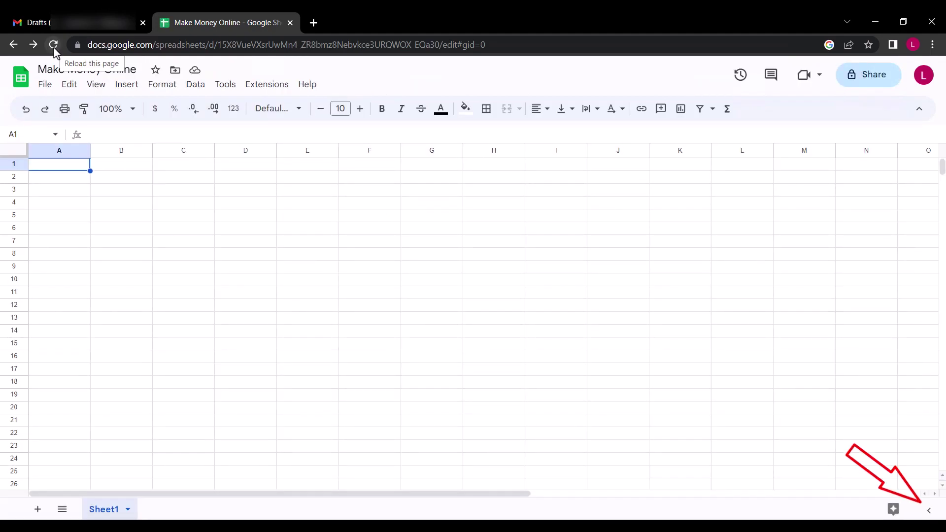
click(935, 515)
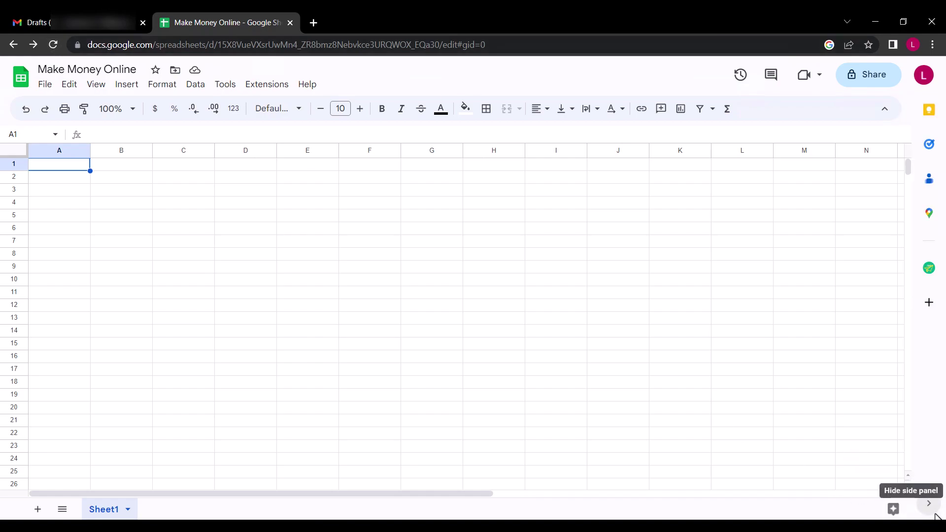
click(929, 269)
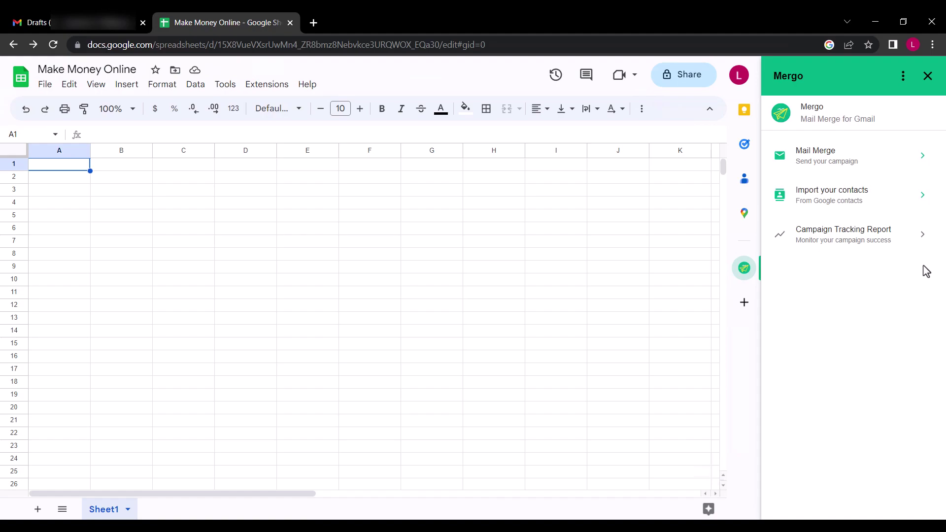
Import contacts' Email Address, Given Name and Family Name, then widen columns A, B and C
click(866, 201)
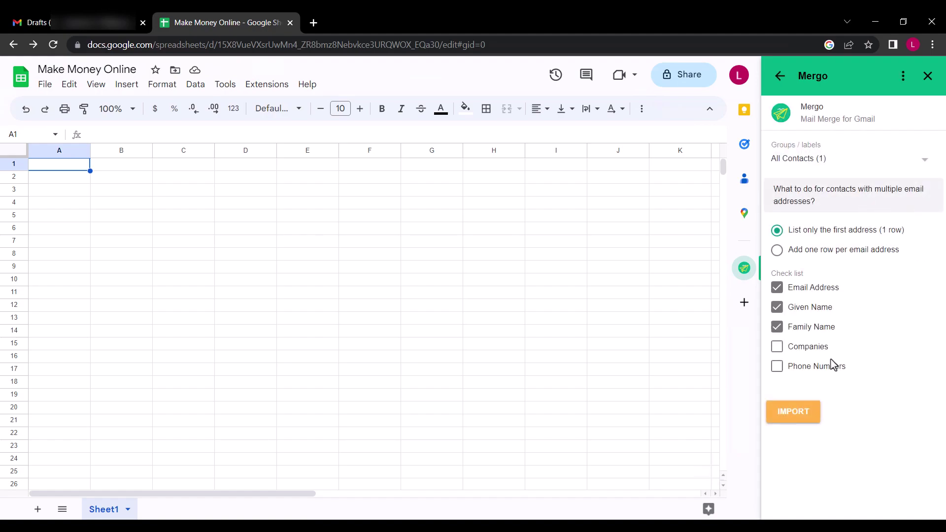
click(800, 409)
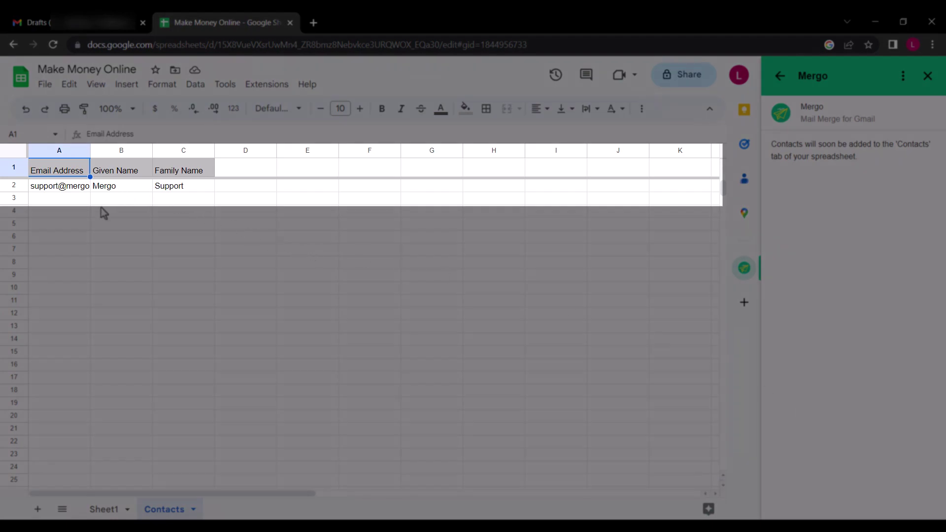
click(104, 213)
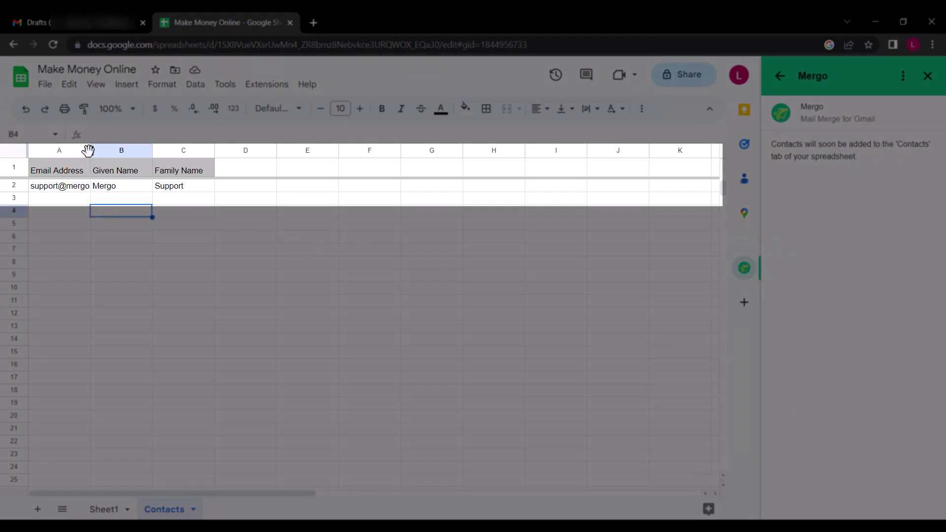
drag(89, 150, 139, 150)
drag(201, 151, 236, 151)
drag(298, 150, 317, 152)
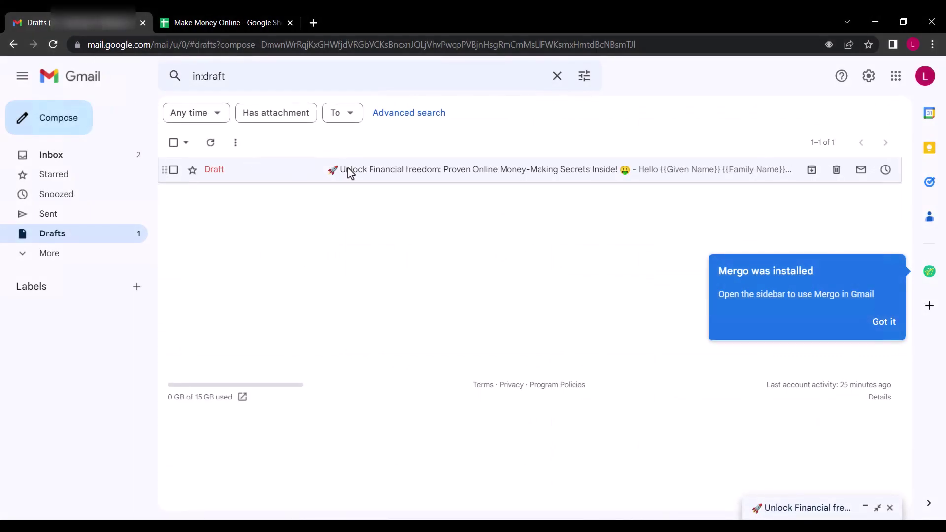
Read the Unlock Financial freedom draft's Given Name and Family Name placeholders, then return to Make Money Online
click(348, 170)
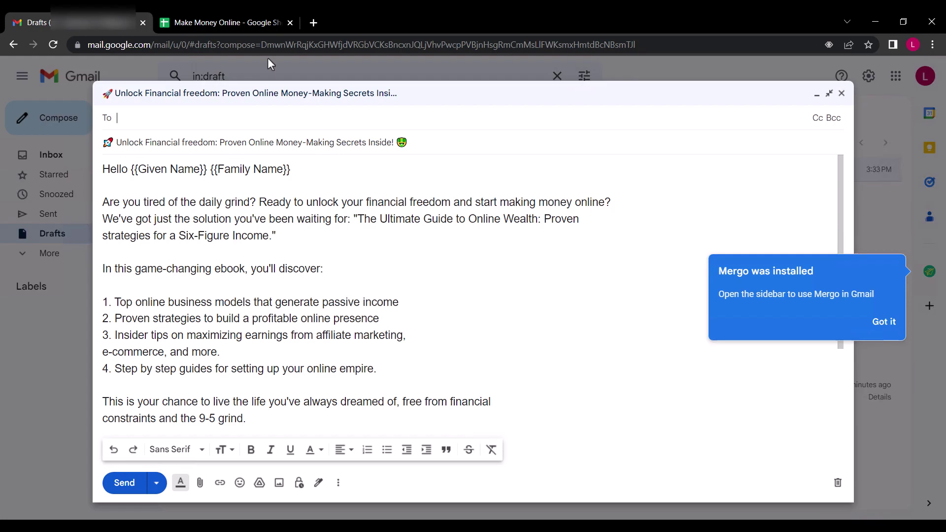
click(226, 20)
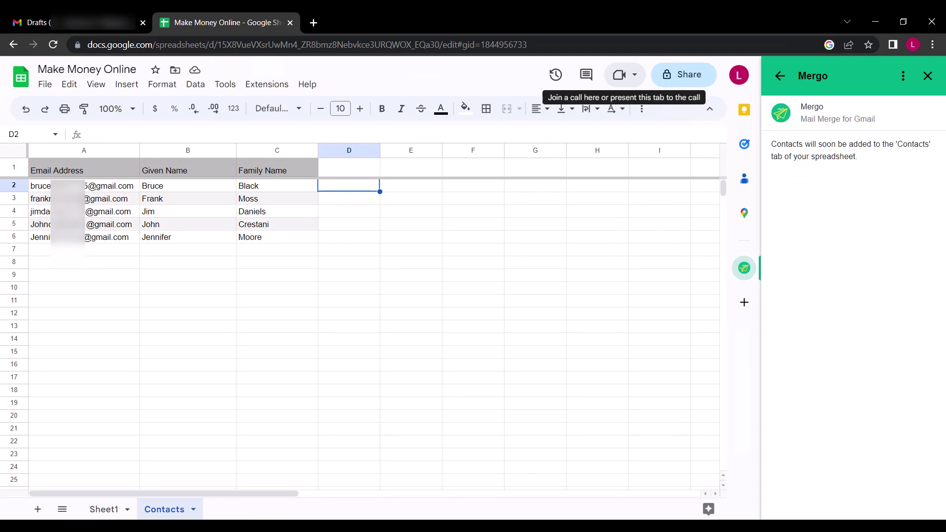
Go back to Mergo's main menu and choose Mail Merge
click(781, 77)
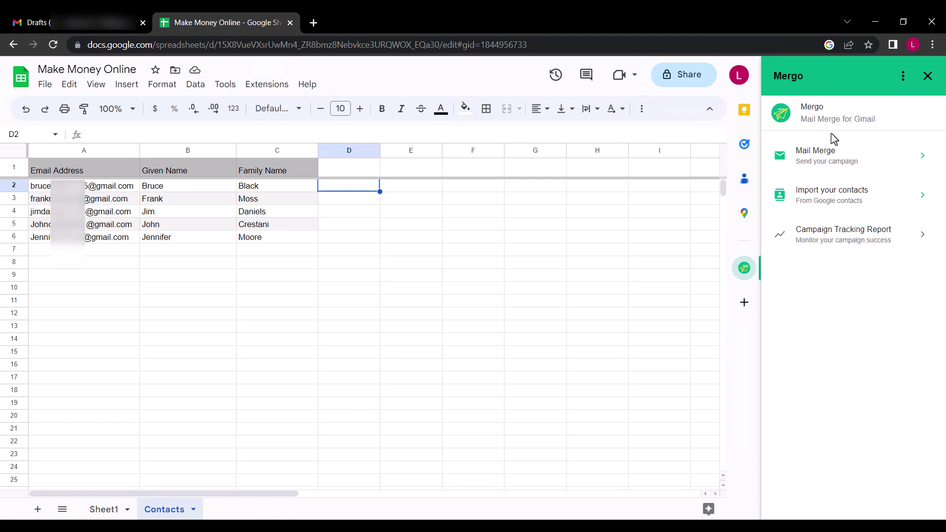
click(851, 161)
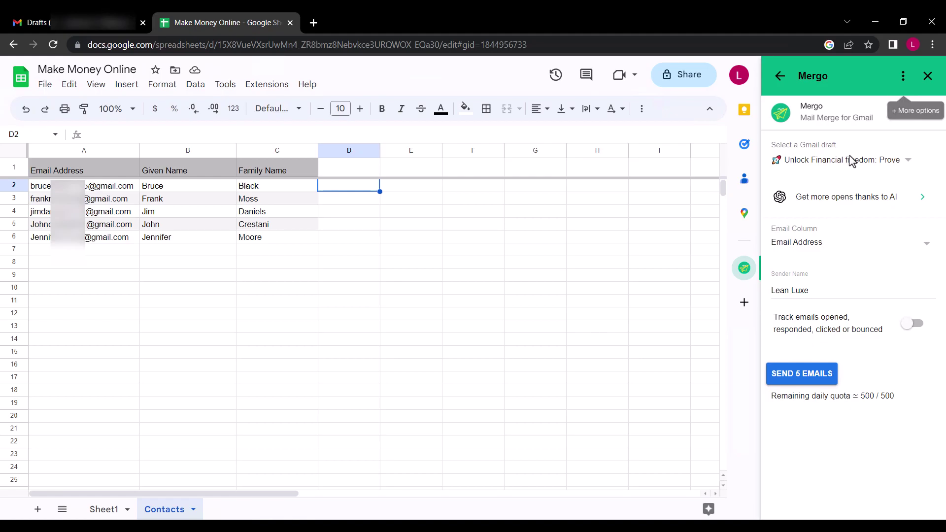
Send the Unlock Financial freedom draft to 5 contacts under a new sender name, with open tracking on
click(910, 164)
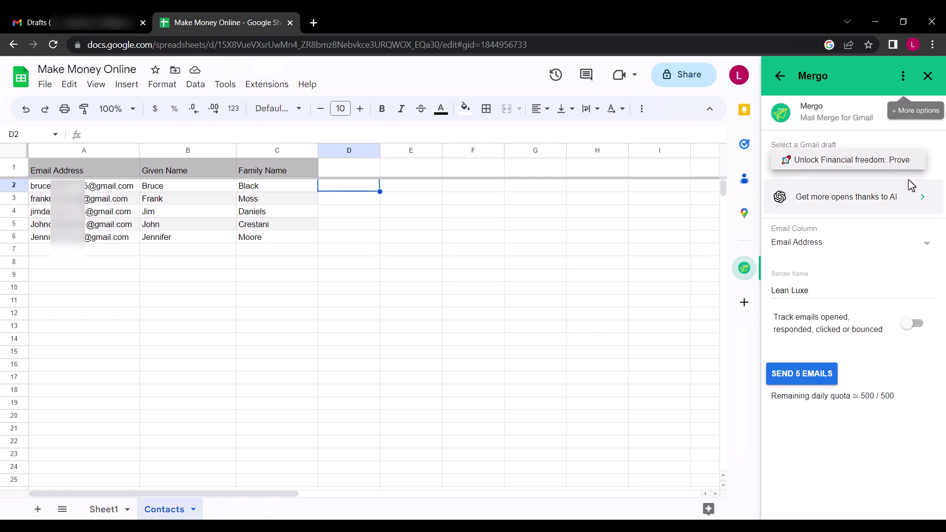
click(919, 158)
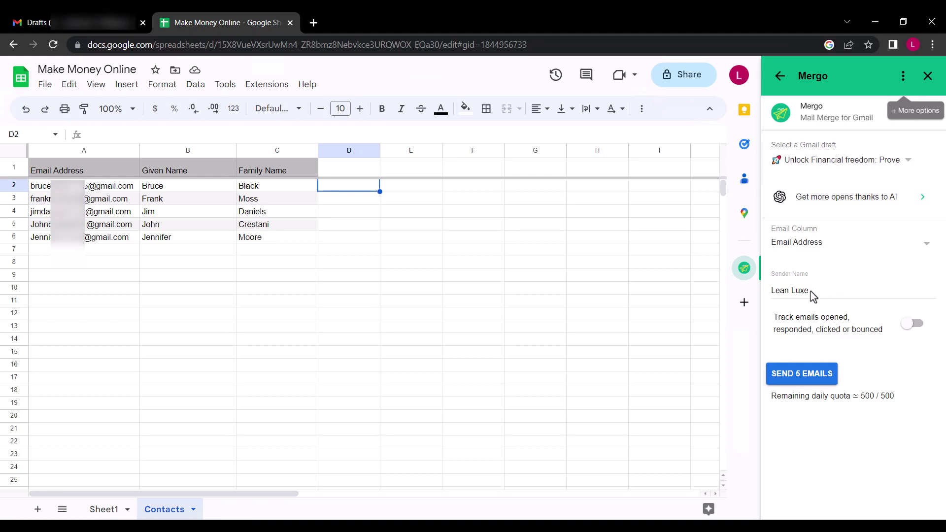
drag(811, 295, 746, 298)
click(907, 326)
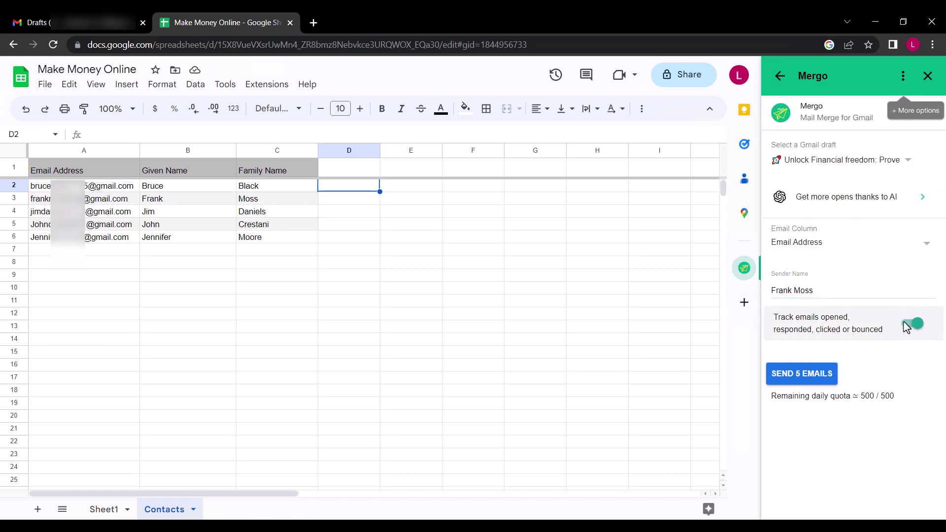
click(808, 374)
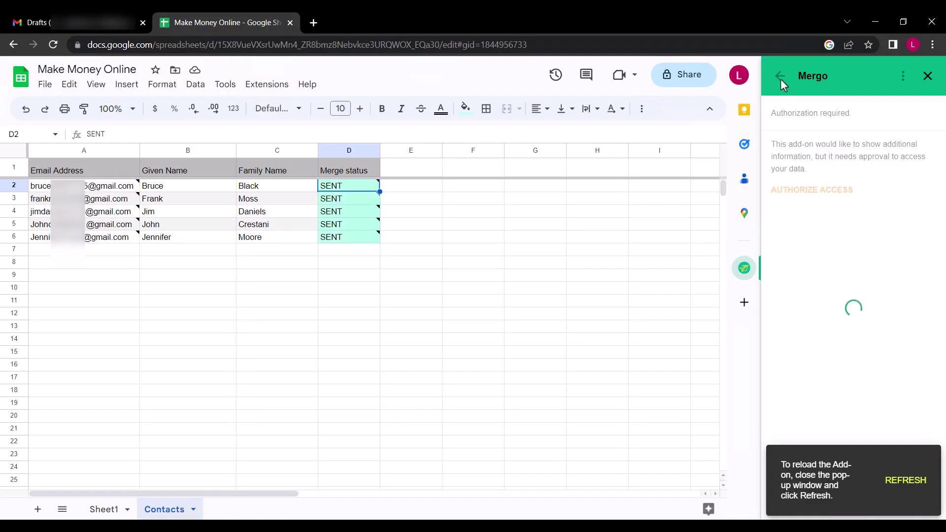
Refresh Mergo to show the 5/5 merge report, then switch to a recipient's Gmail window
click(781, 76)
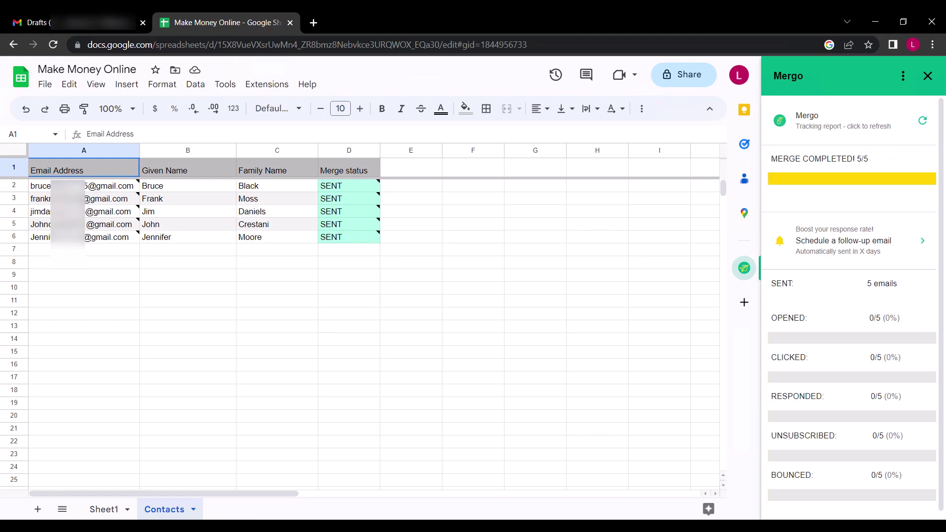
key(alt+Tab)
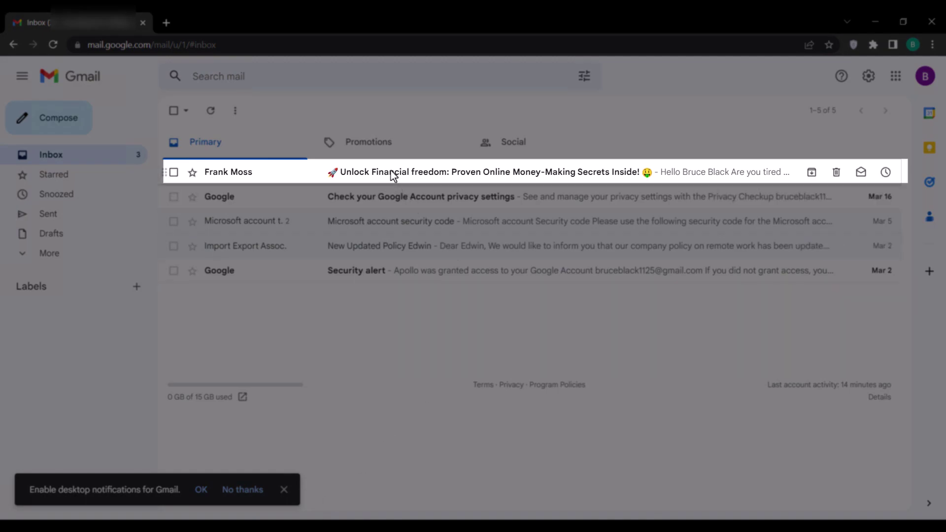
Open the delivered Unlock Financial freedom email in two recipients' Gmail inboxes
click(392, 174)
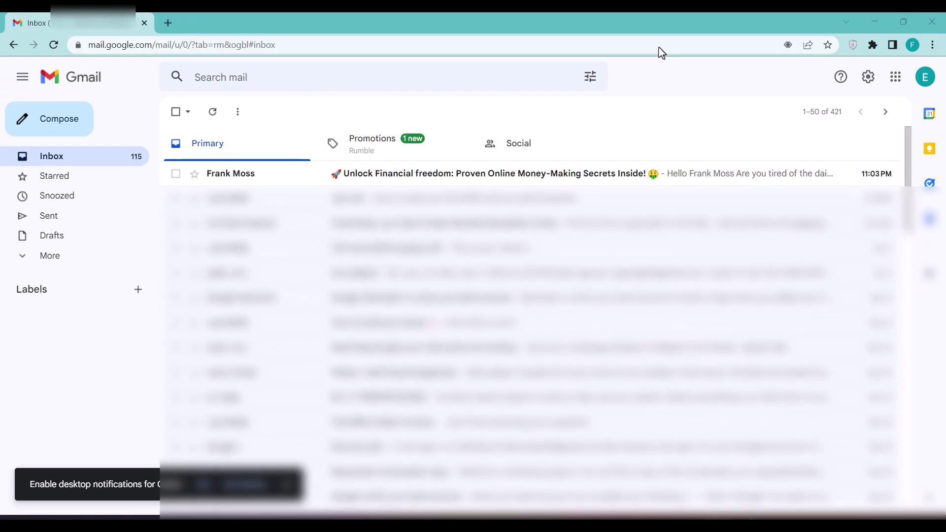
click(459, 177)
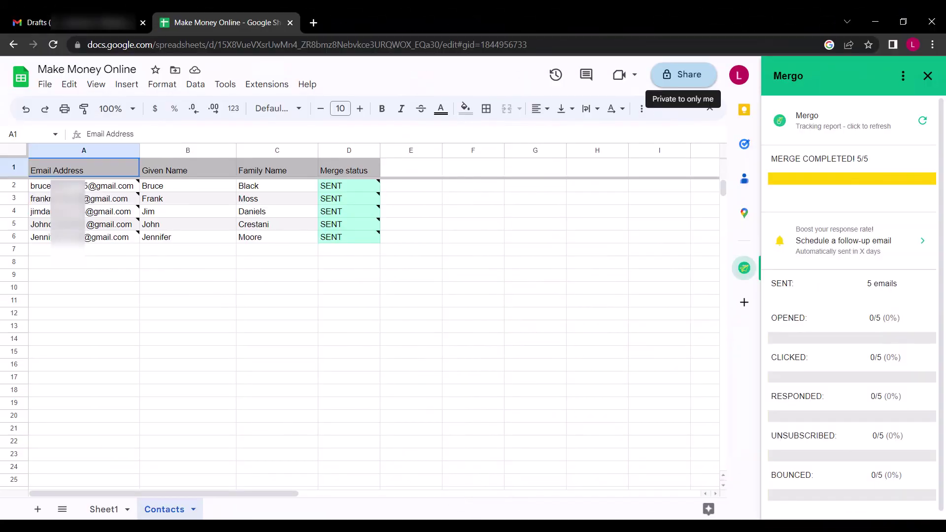
Reload the spreadsheet with F5 to update the Merge status column
key(F5)
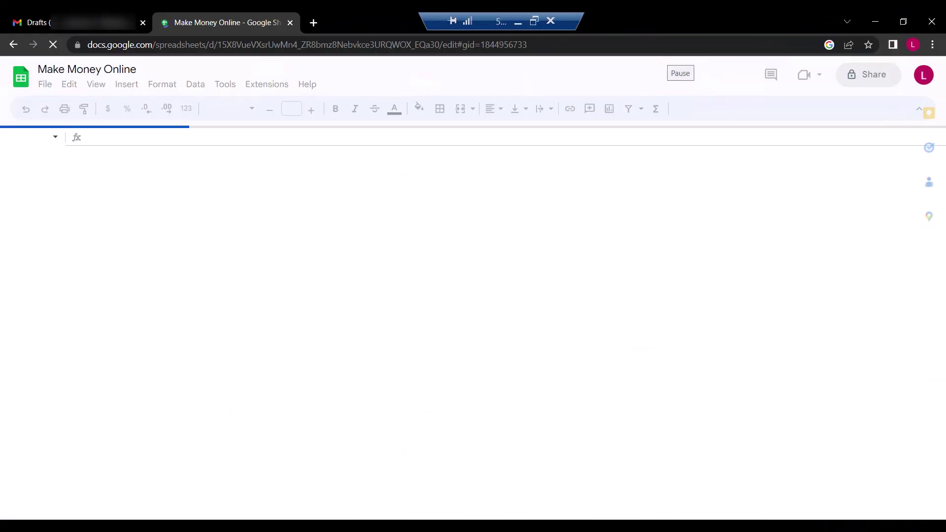